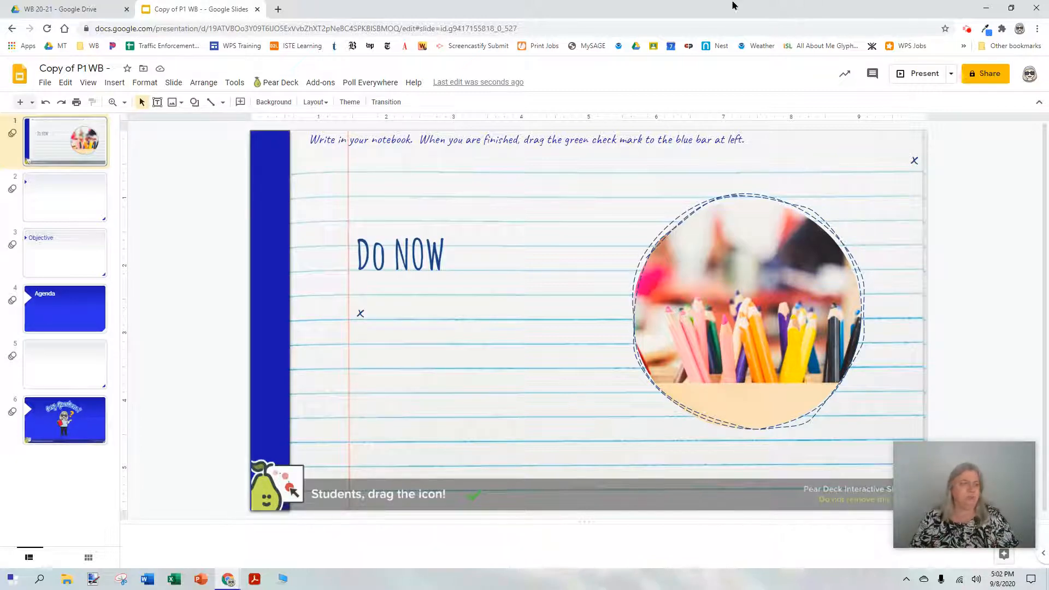
Rename the copied presentation as "P1 WB - 09-15-2020", removing the "Copy of" prefix
{"action": "left_click", "coordinate": [77, 69]}
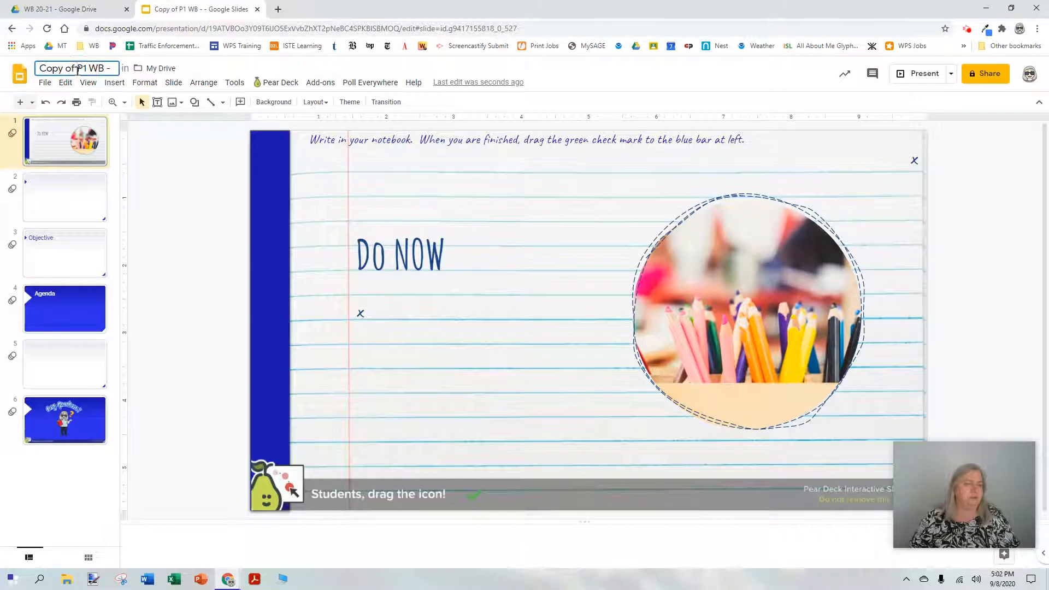
{"action": "left_click_drag", "start_coordinate": [78, 69], "coordinate": [26, 55]}
{"action": "key", "text": "BackSpace"}
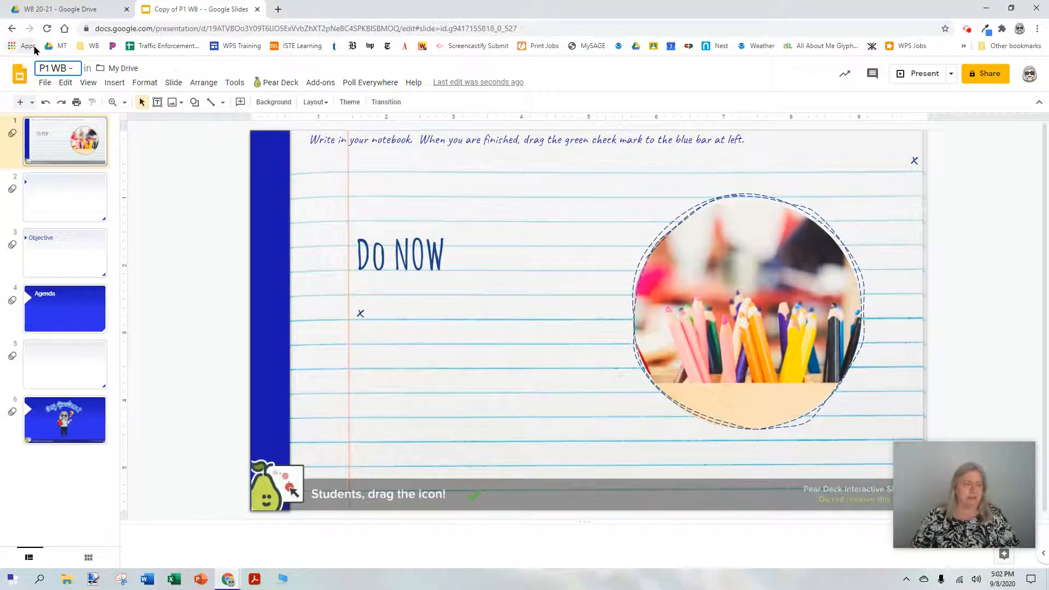
{"action": "left_click", "coordinate": [76, 70]}
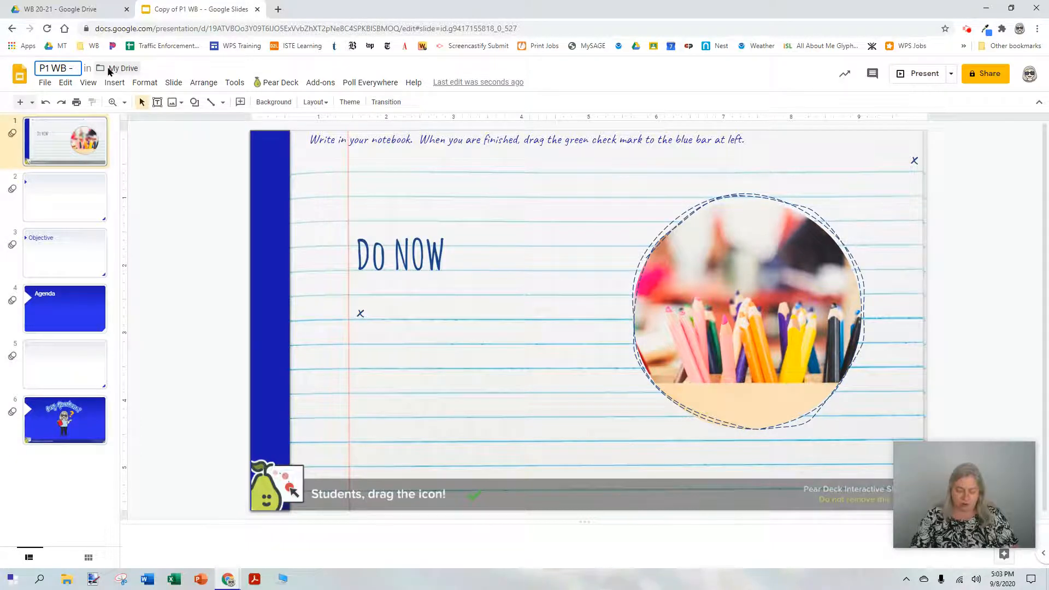
{"action": "type", "text": "09"}
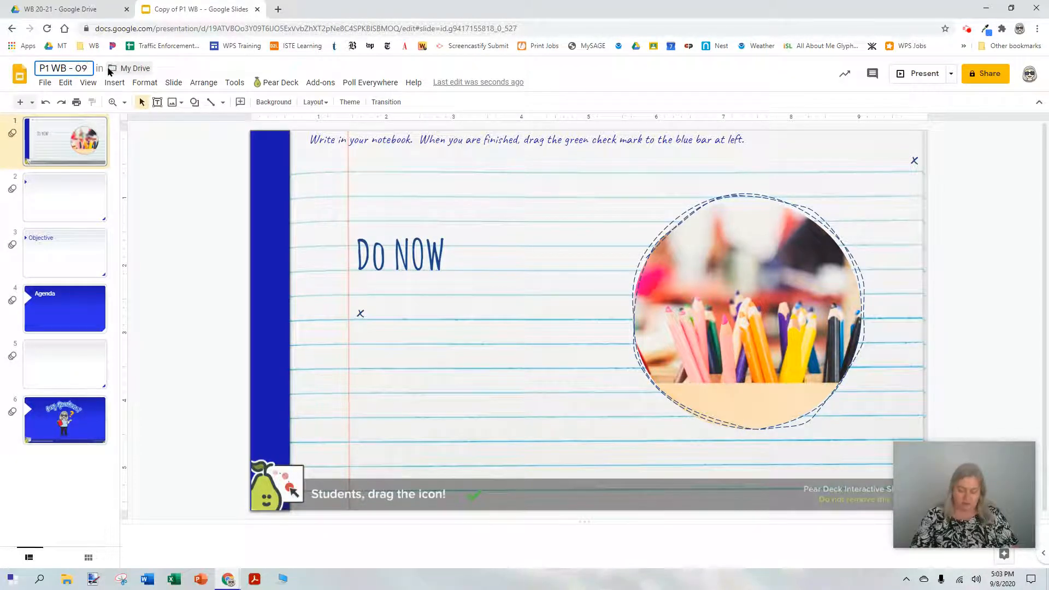
{"action": "type", "text": "-15-"}
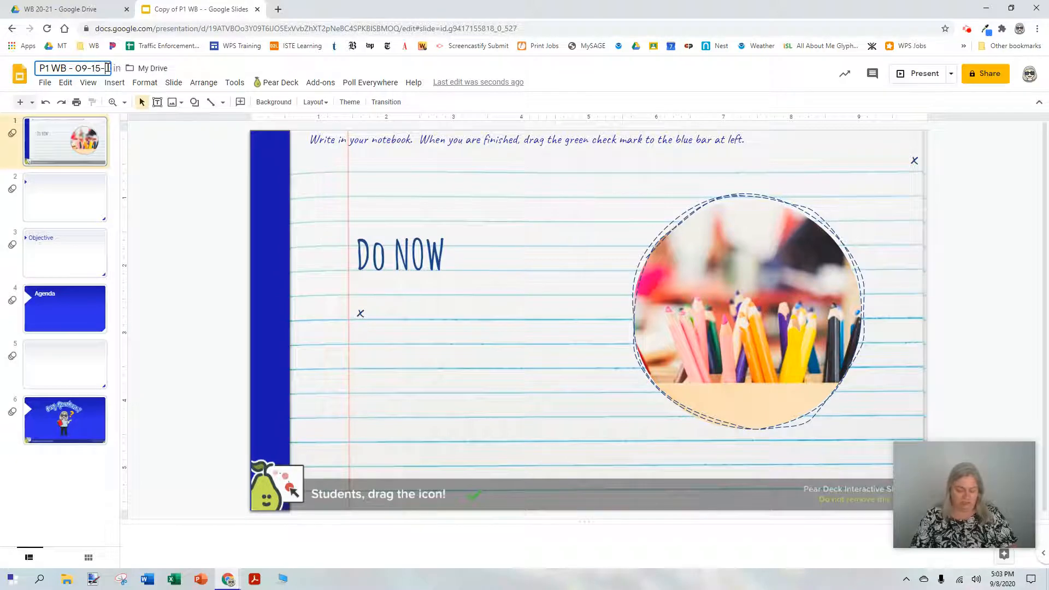
{"action": "type", "text": "2020"}
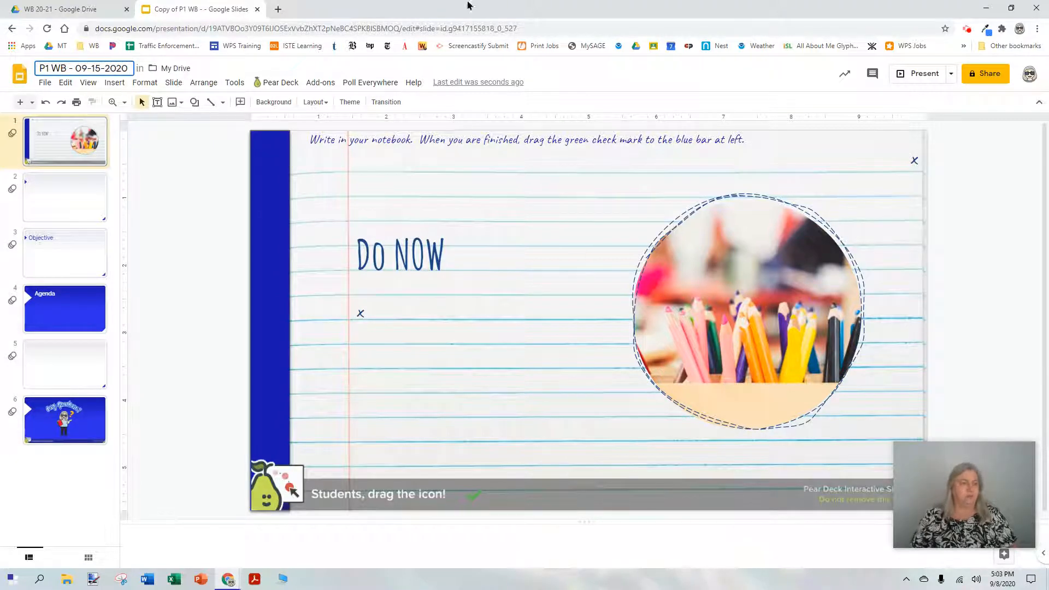
{"action": "left_click", "coordinate": [146, 206]}
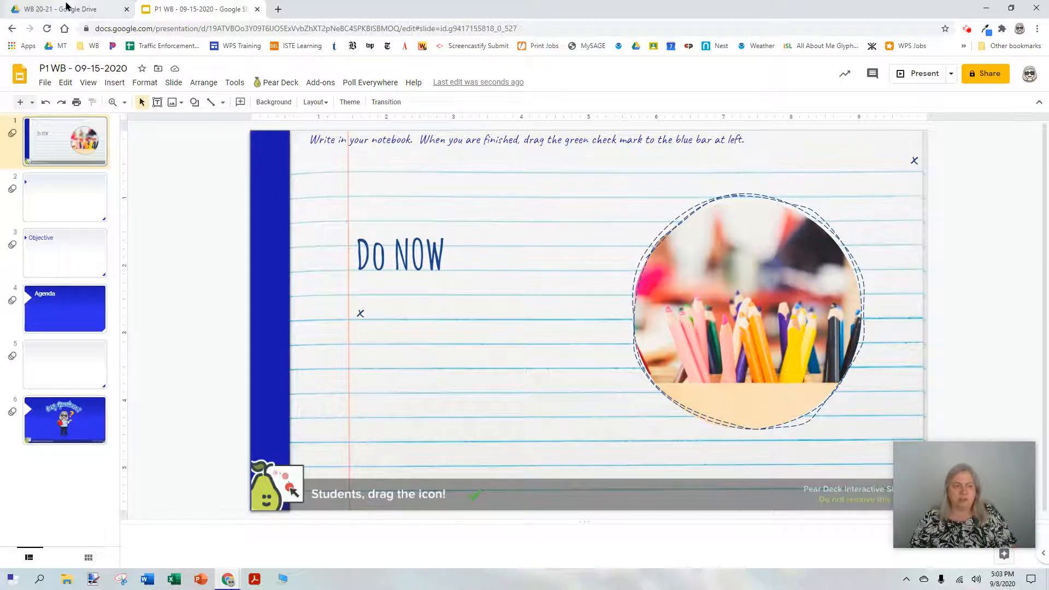
Return to the WB 20-21 folder in Google Drive and open the "P6 WB -" template presentation
{"action": "left_click", "coordinate": [66, 9]}
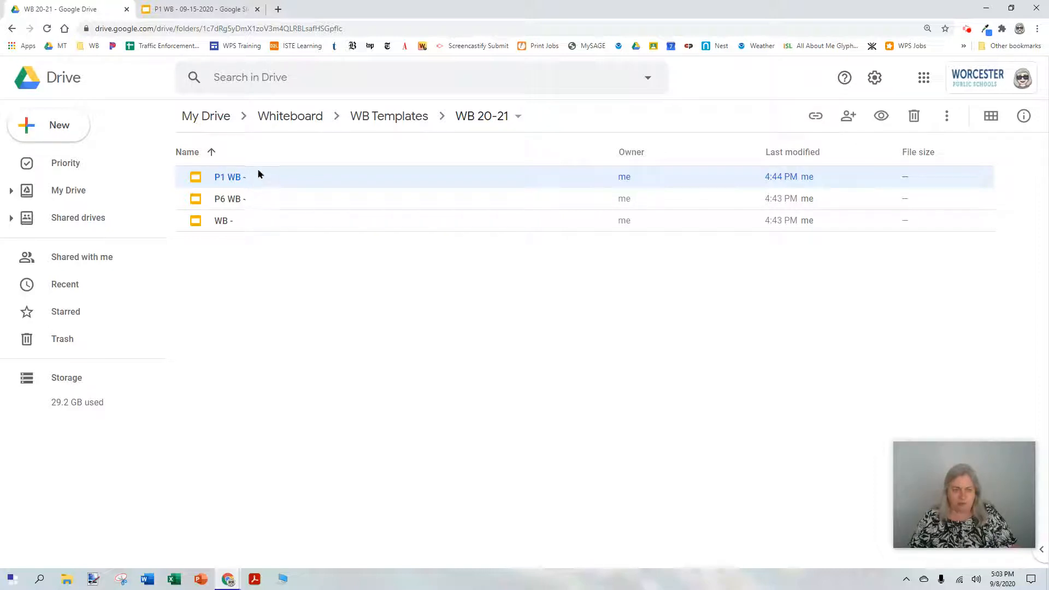
{"action": "left_click", "coordinate": [236, 200]}
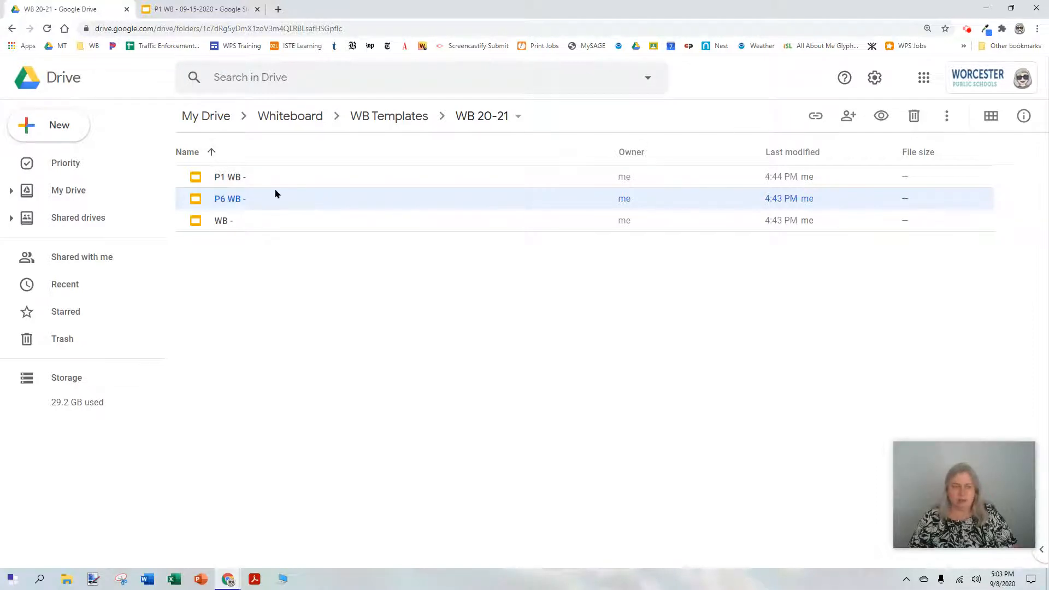
{"action": "double_click", "coordinate": [226, 199]}
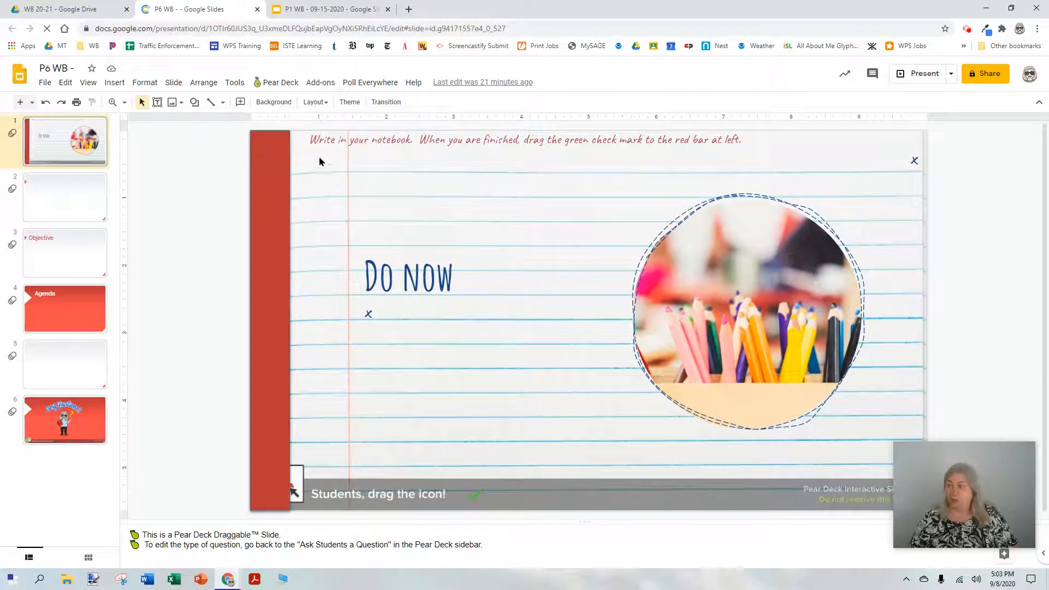
Bookmark the P6 template in the WB bookmarks folder, removing "Google Slides" from the bookmark's name
{"action": "left_click", "coordinate": [945, 29]}
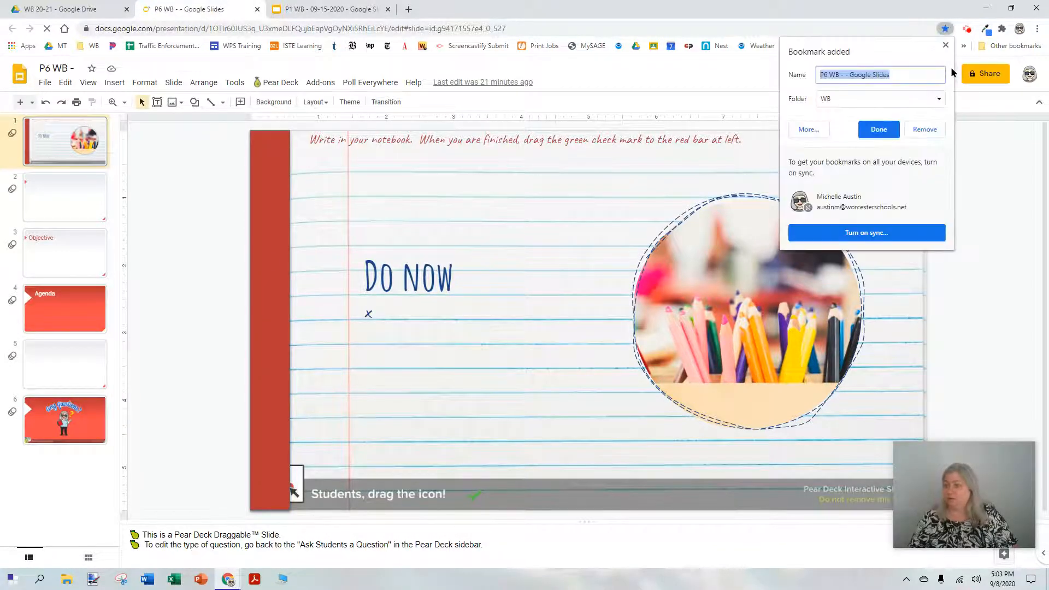
{"action": "left_click_drag", "start_coordinate": [850, 74], "coordinate": [935, 73]}
{"action": "key", "text": "BackSpace"}
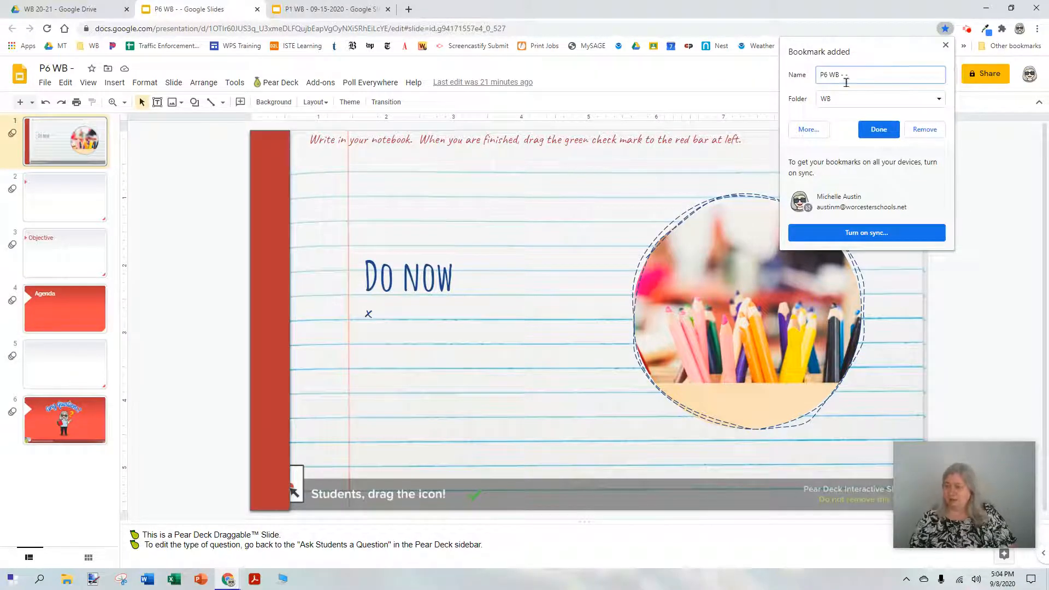
{"action": "left_click", "coordinate": [862, 98]}
{"action": "left_click", "coordinate": [866, 115]}
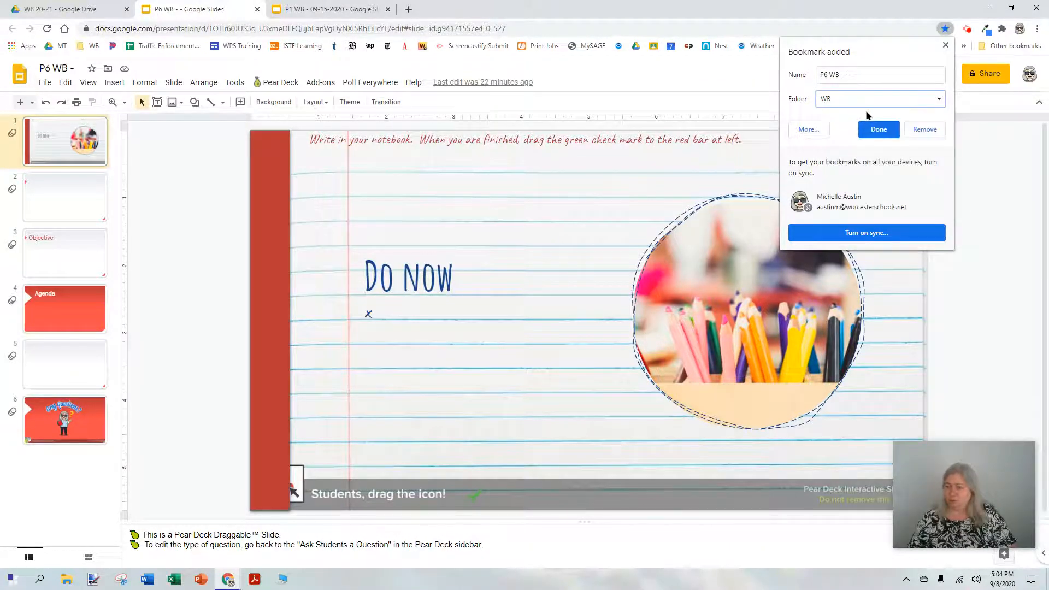
{"action": "left_click", "coordinate": [879, 129]}
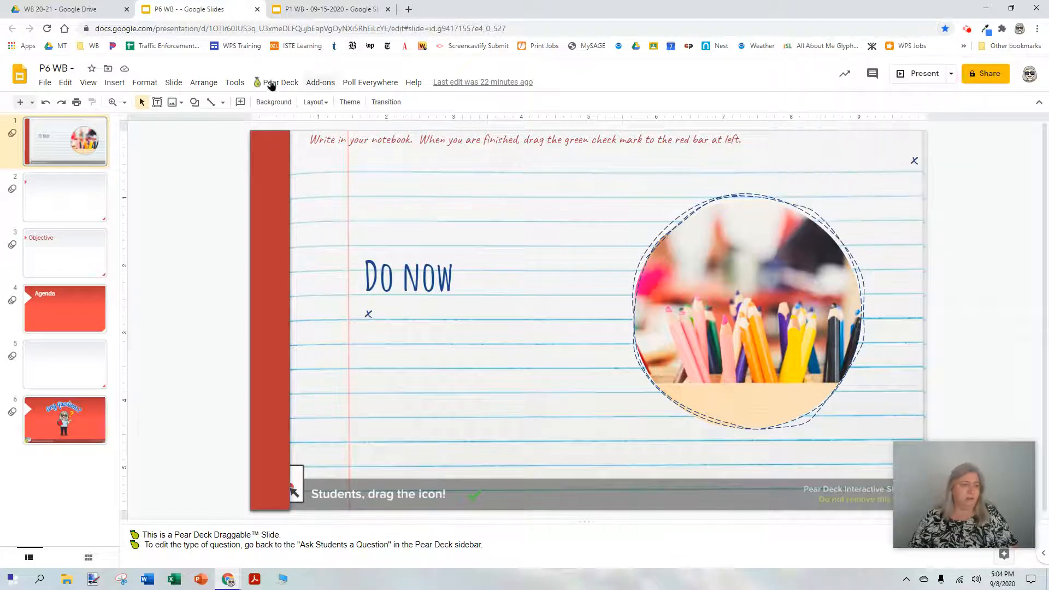
Edit the P6 WB bookmark's URL, replacing everything from "edit" onward with "copy", and save the bookmark
{"action": "left_click", "coordinate": [93, 50]}
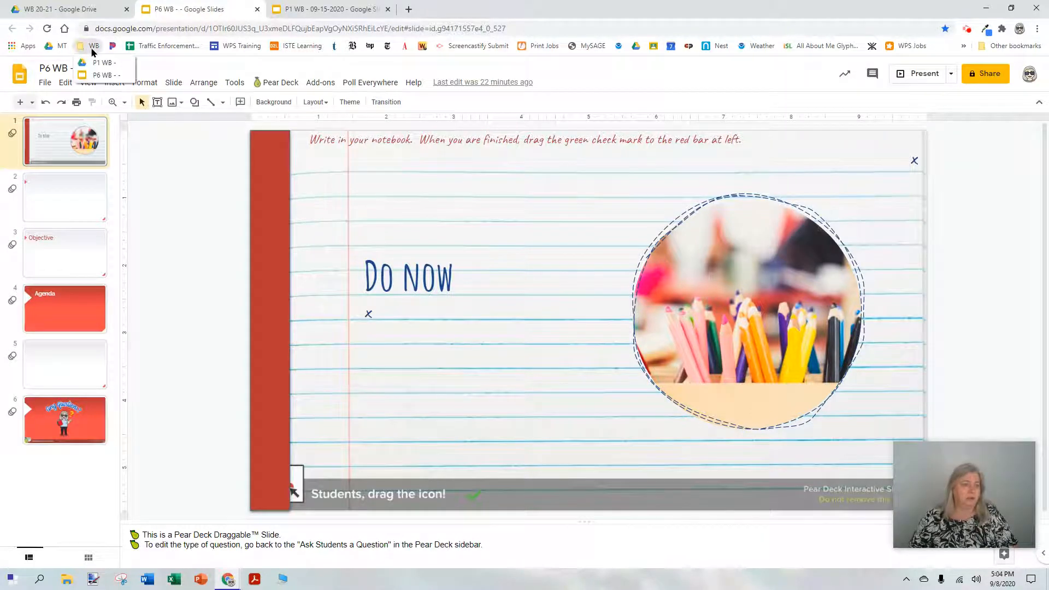
{"action": "right_click", "coordinate": [107, 76]}
{"action": "left_click", "coordinate": [137, 126]}
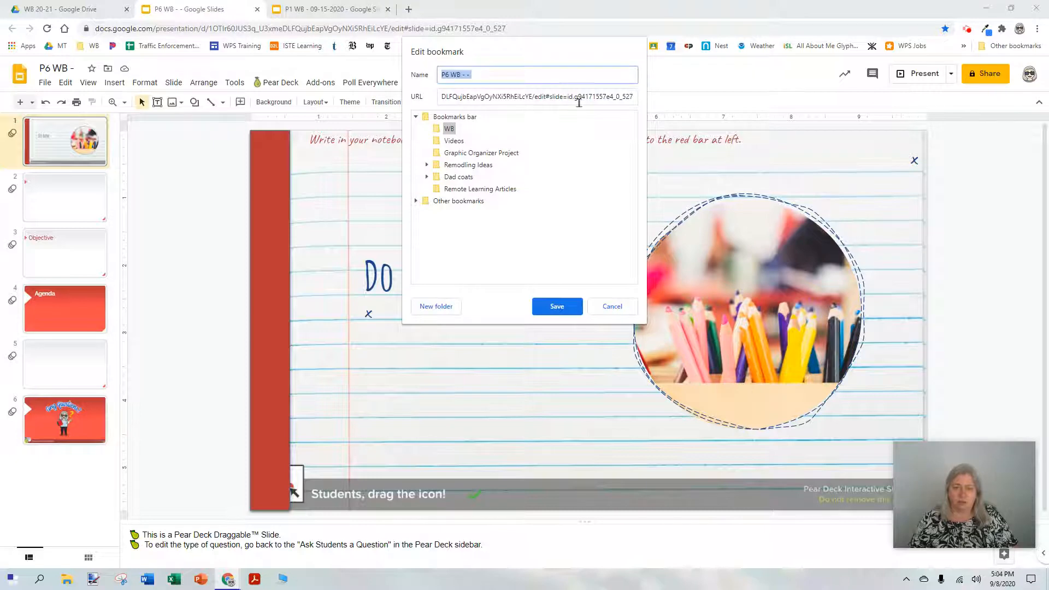
{"action": "left_click", "coordinate": [555, 97]}
{"action": "left_click_drag", "start_coordinate": [535, 98], "coordinate": [647, 104]}
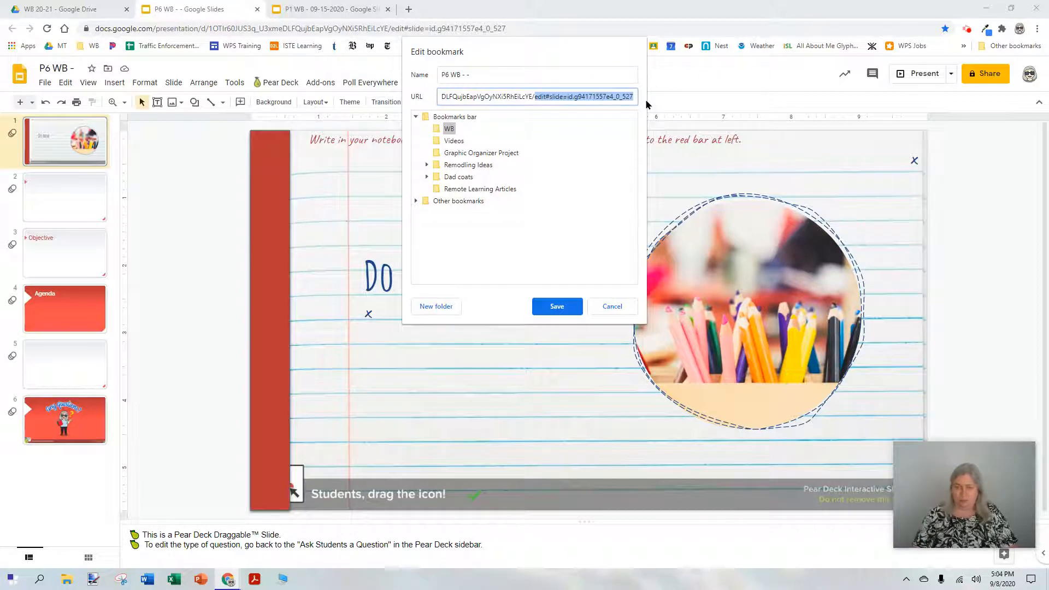
{"action": "key", "text": "BackSpace"}
{"action": "type", "text": "cop"}
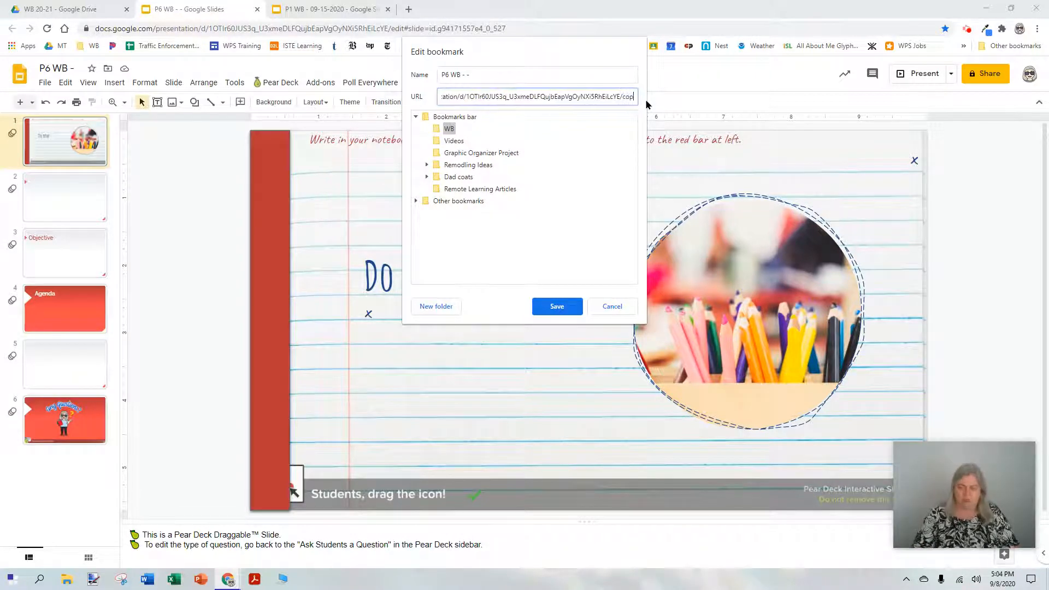
{"action": "type", "text": "y"}
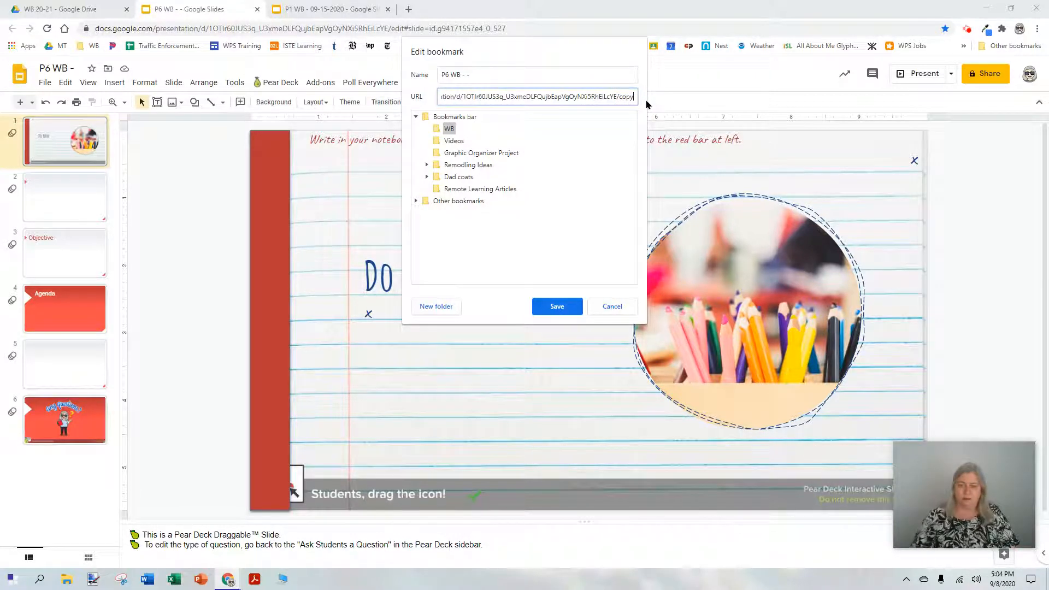
{"action": "left_click", "coordinate": [560, 306]}
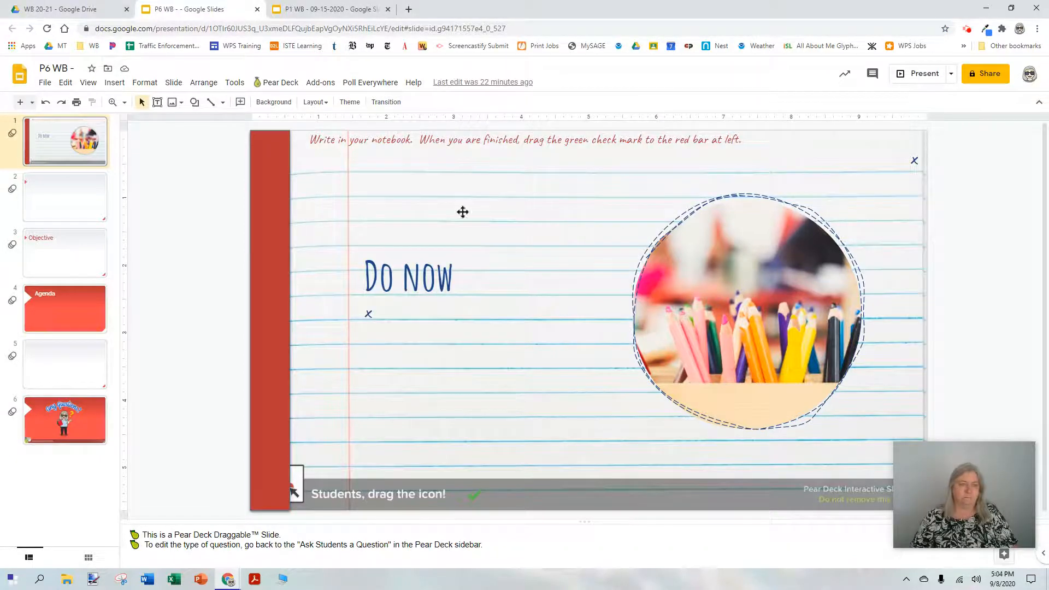
Load the Boston Globe site in a new tab, and from there make a copy of the P6 template through its WB bookmark
{"action": "left_click", "coordinate": [409, 9]}
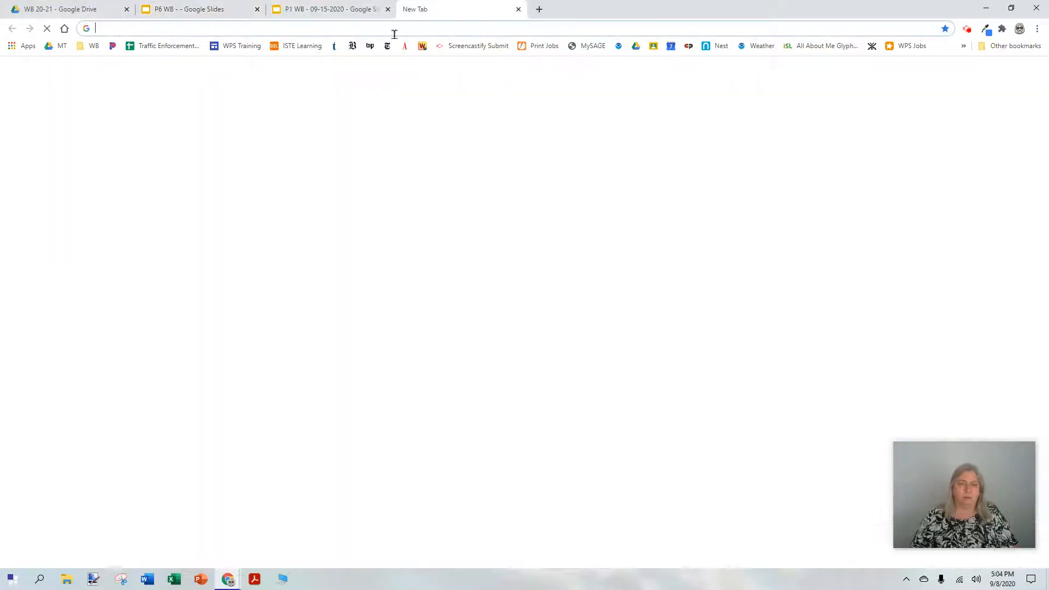
{"action": "left_click", "coordinate": [352, 46]}
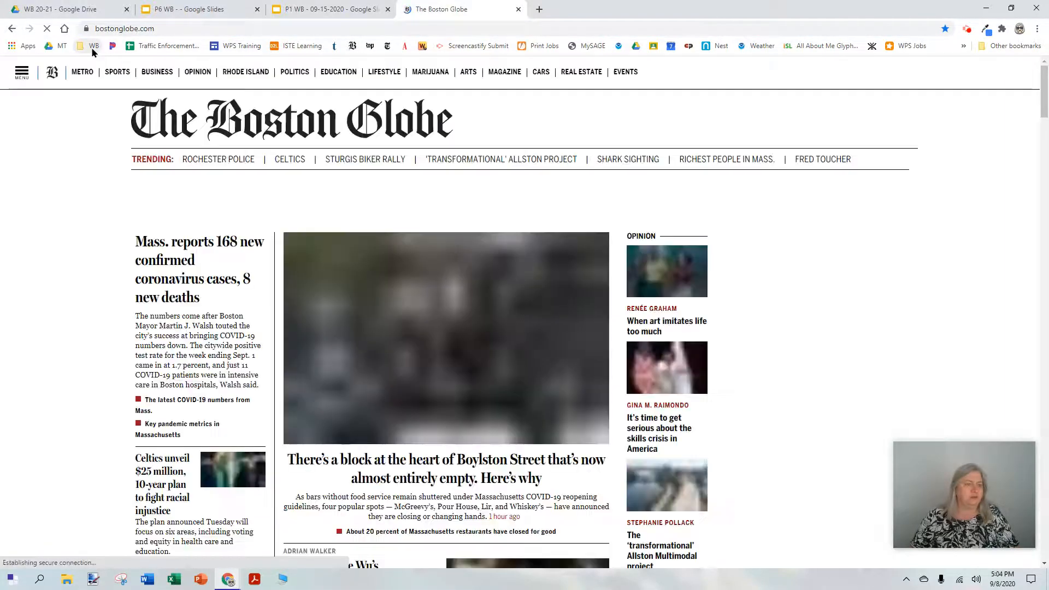
{"action": "left_click", "coordinate": [93, 48]}
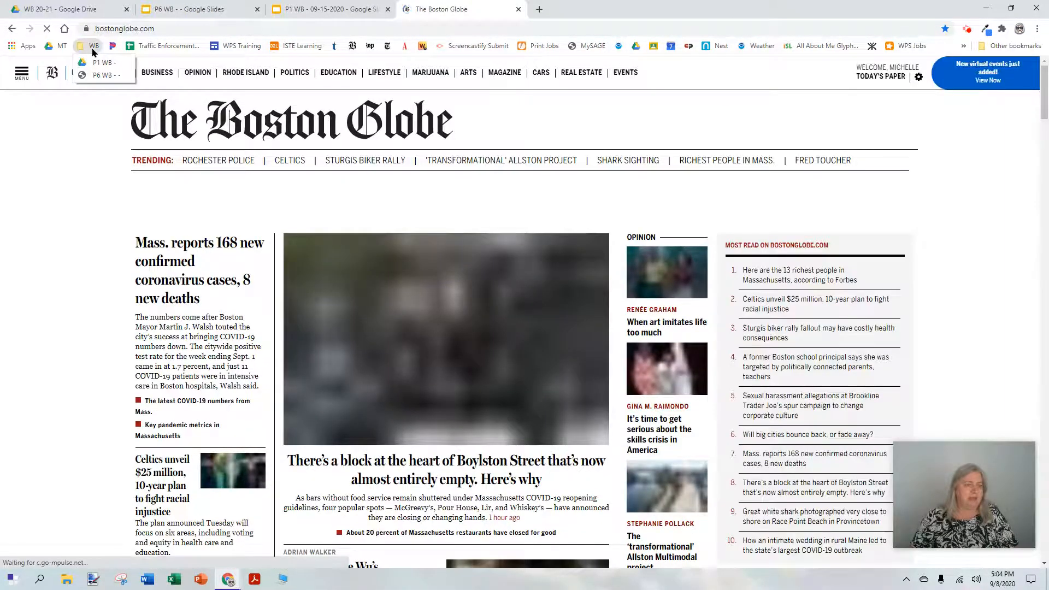
{"action": "left_click", "coordinate": [107, 76]}
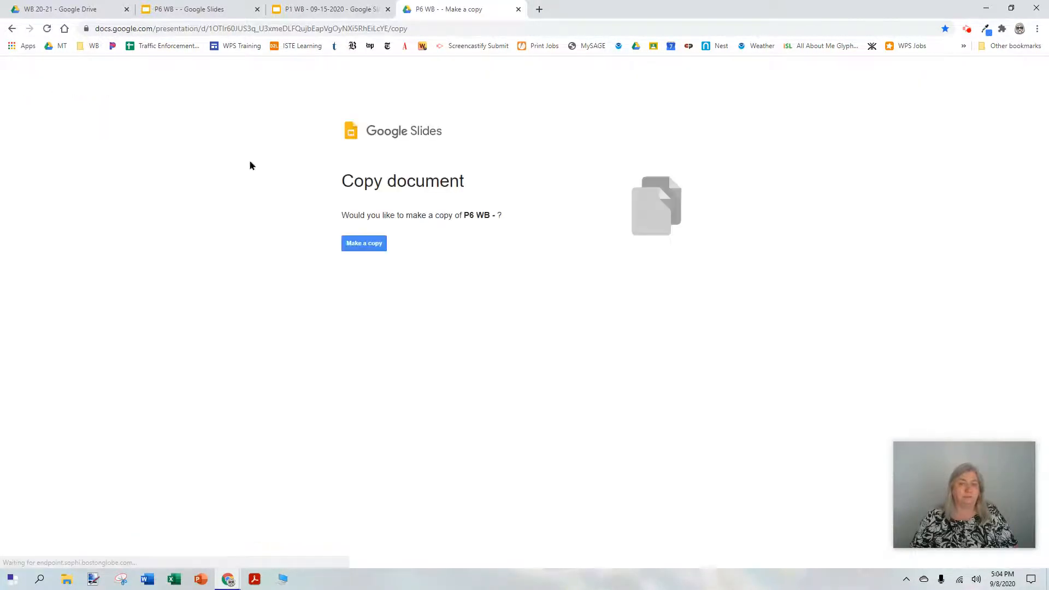
{"action": "left_click", "coordinate": [353, 249]}
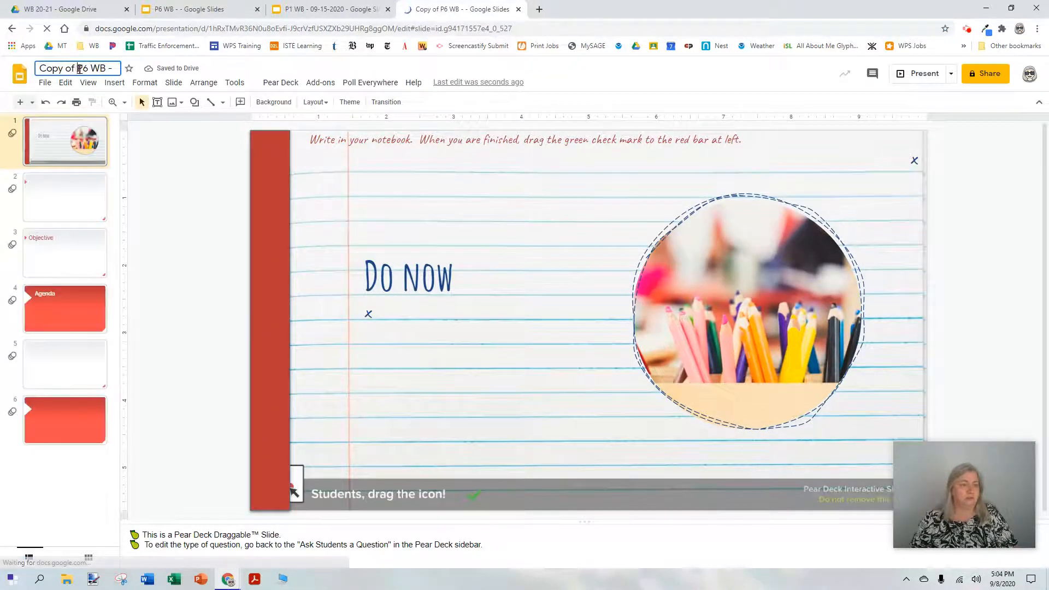
Rename the new P6 copy as "P6 WB - 09-15-2020", removing the "Copy of" prefix
{"action": "left_click_drag", "start_coordinate": [75, 67], "coordinate": [14, 63]}
{"action": "key", "text": "BackSpace"}
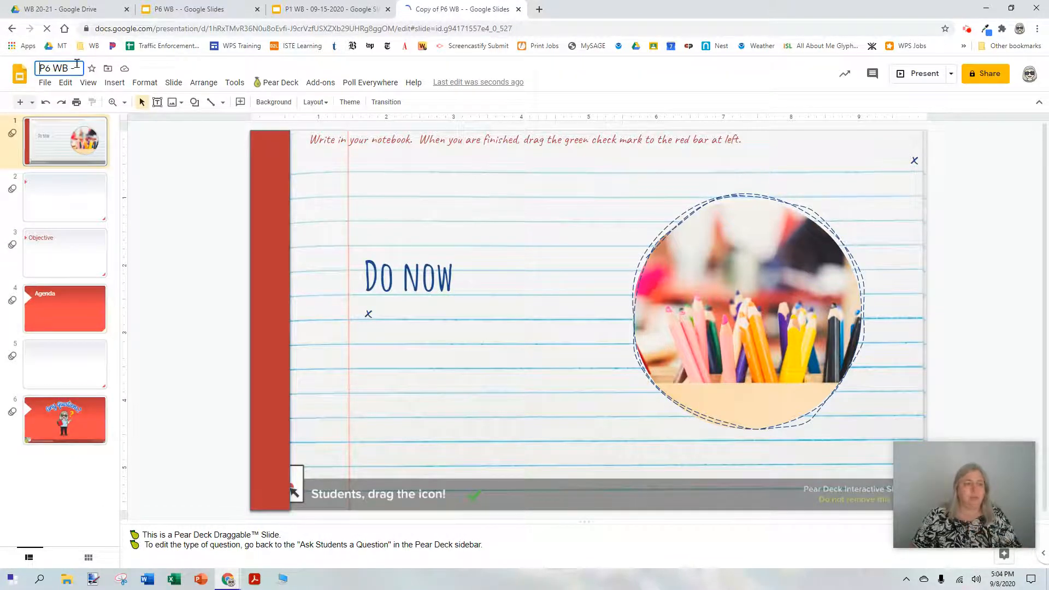
{"action": "type", "text": "09"}
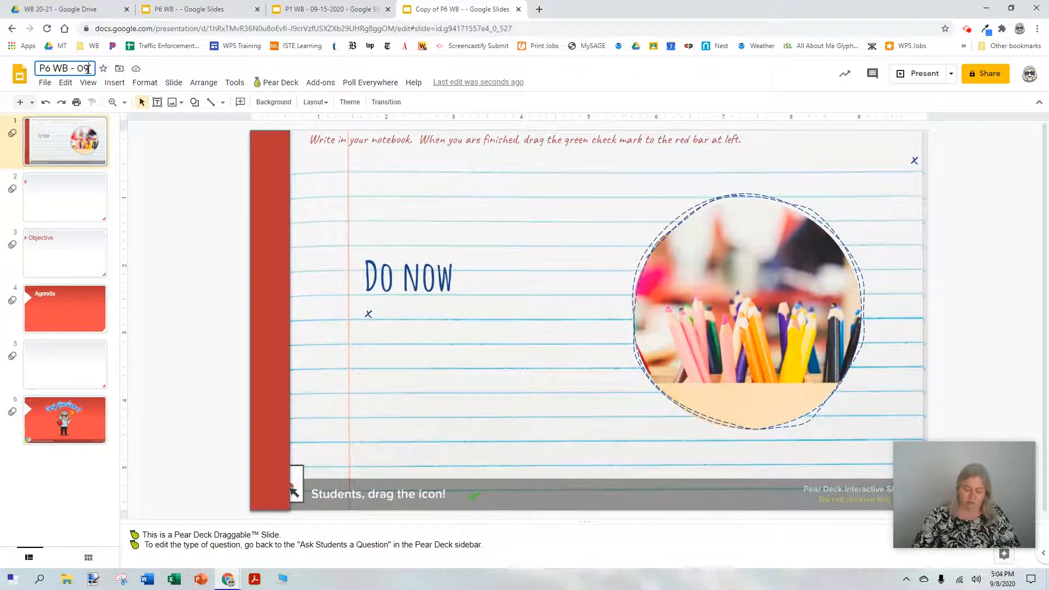
{"action": "type", "text": "-1"}
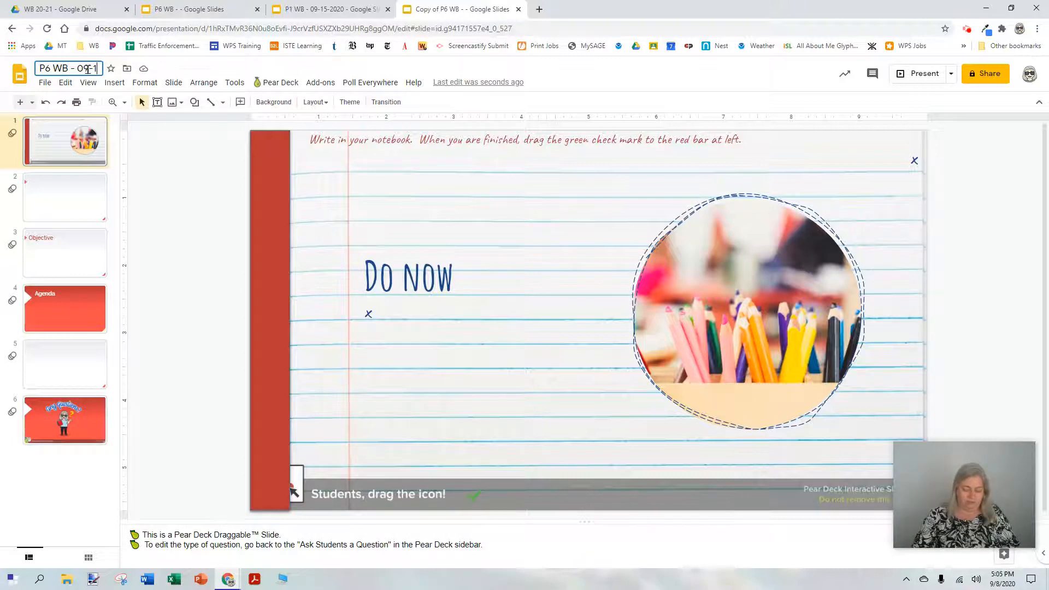
{"action": "type", "text": "5-2020"}
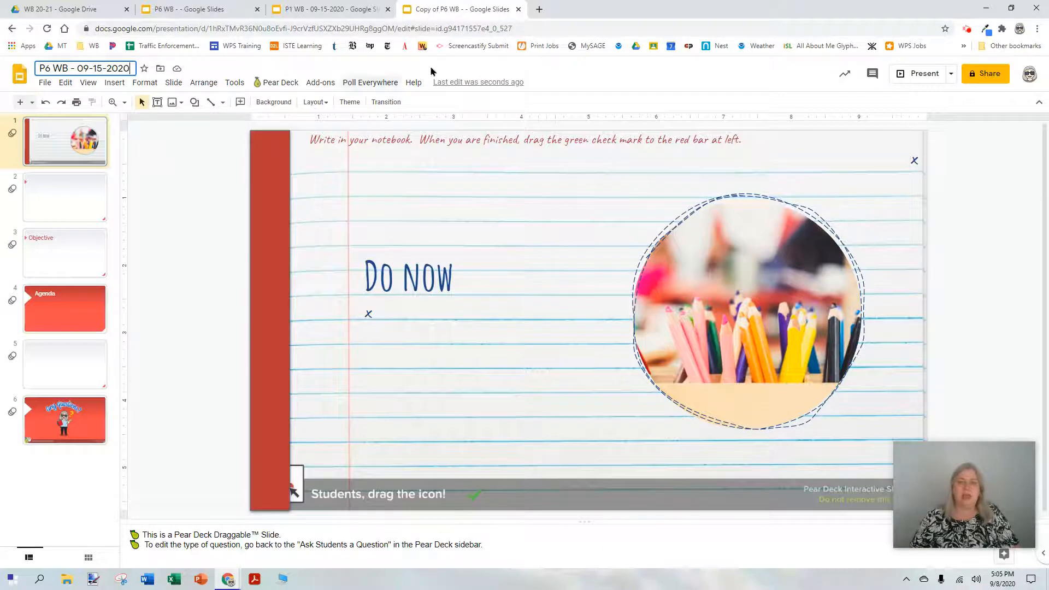
Open Google Classroom in a new tab and start a new material in the Period 6 ESL II class's classwork
{"action": "left_click", "coordinate": [539, 9]}
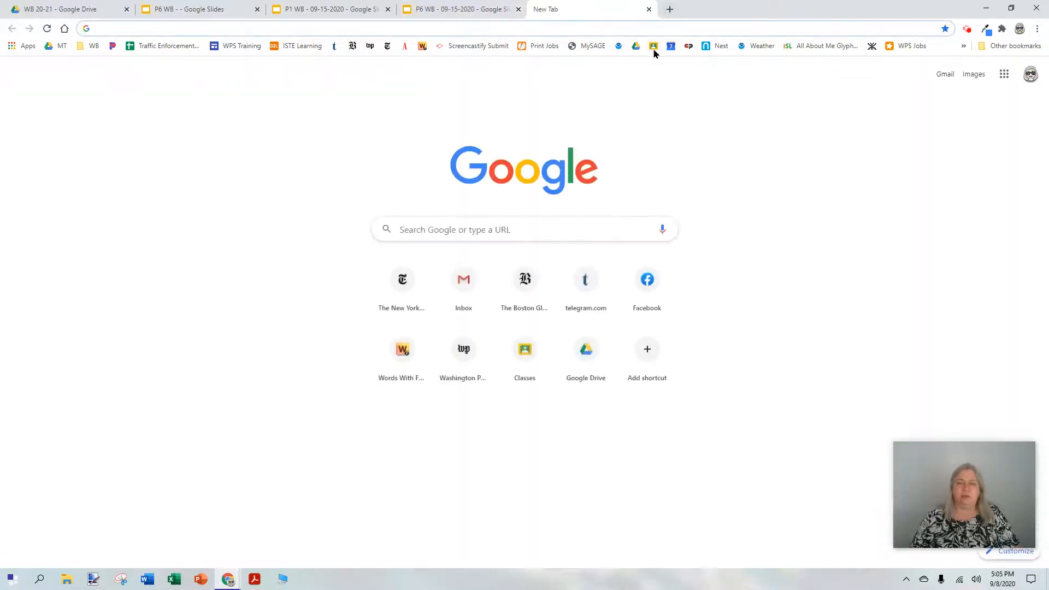
{"action": "left_click", "coordinate": [654, 50]}
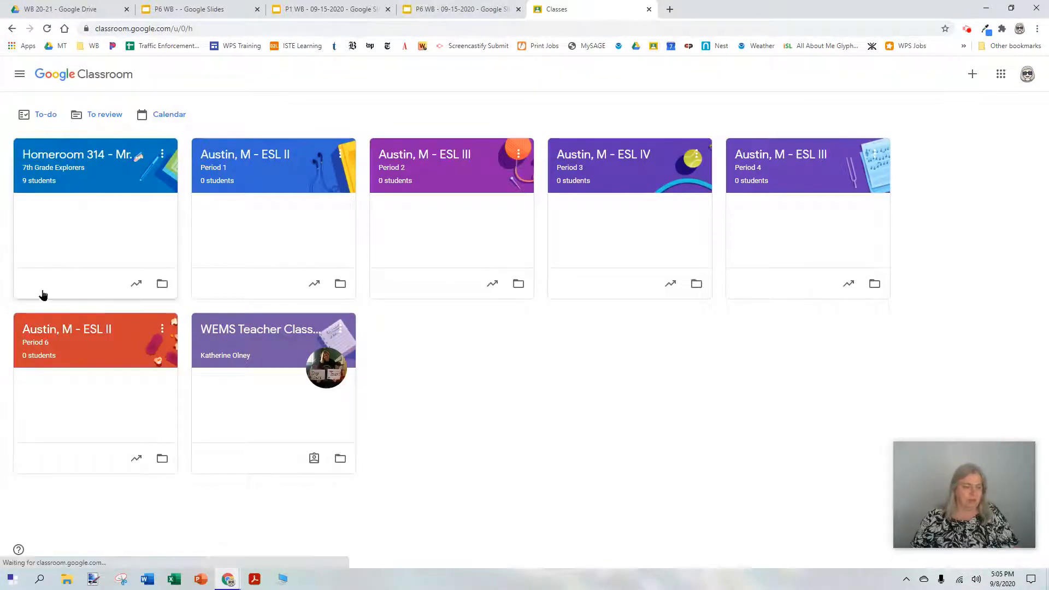
{"action": "left_click", "coordinate": [64, 329]}
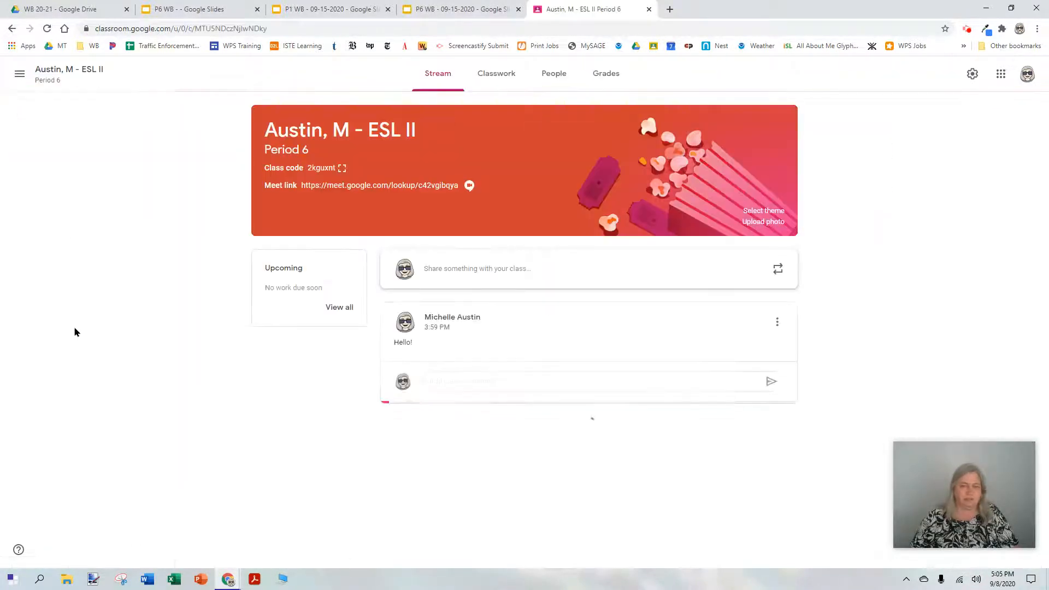
{"action": "left_click", "coordinate": [492, 73]}
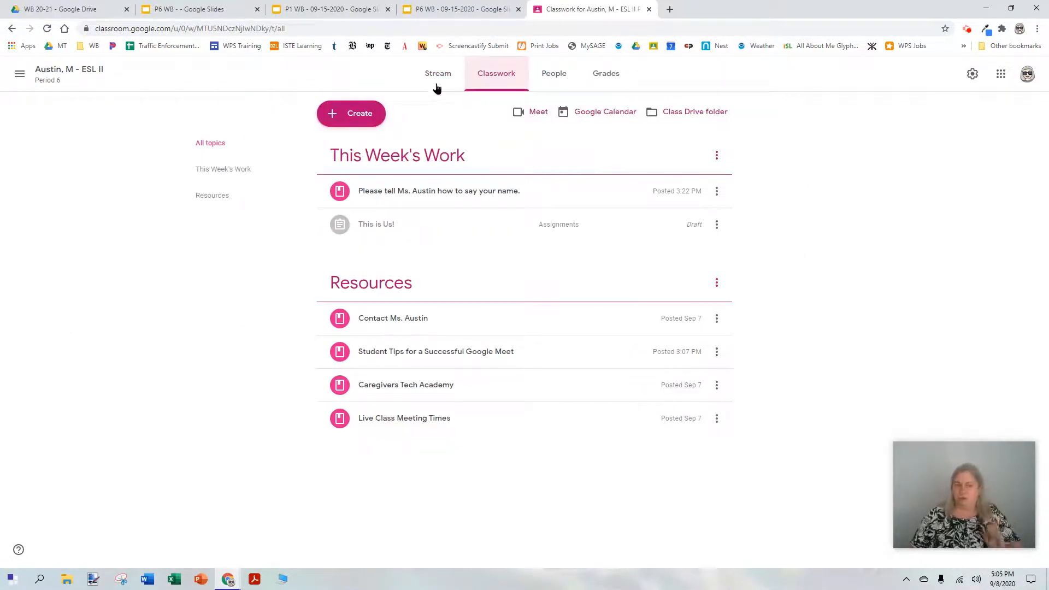
{"action": "left_click", "coordinate": [375, 113]}
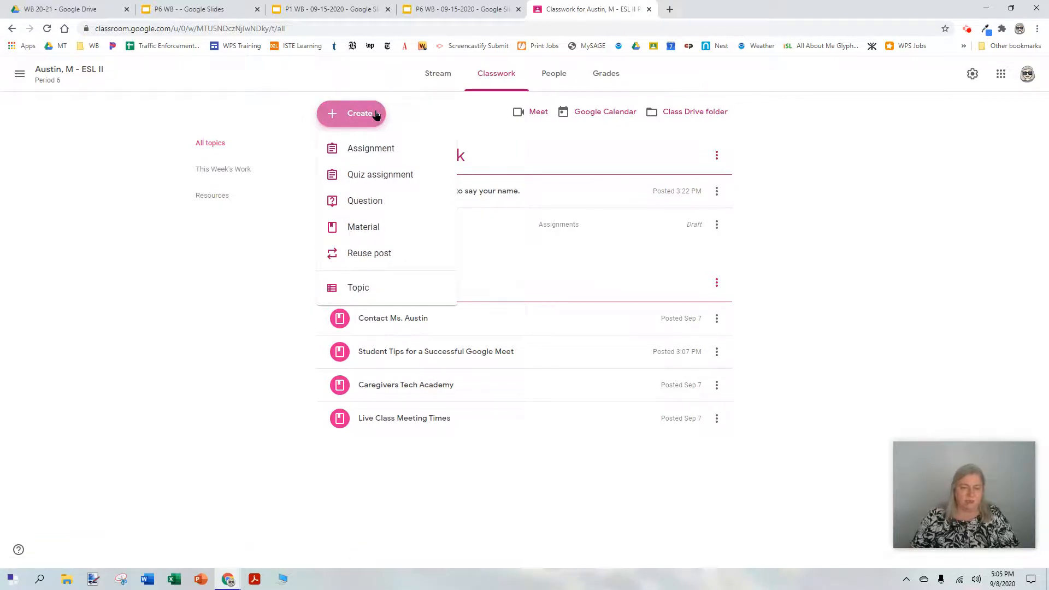
{"action": "left_click", "coordinate": [365, 227]}
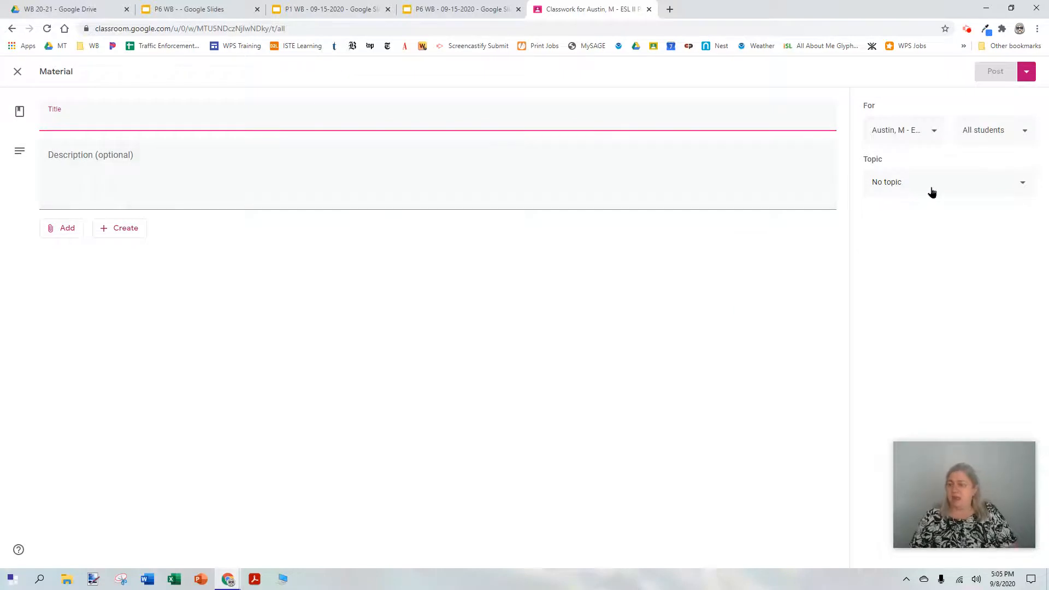
Assign the new material to the "This Week's Work" topic and title it "Sample"
{"action": "left_click", "coordinate": [932, 191]}
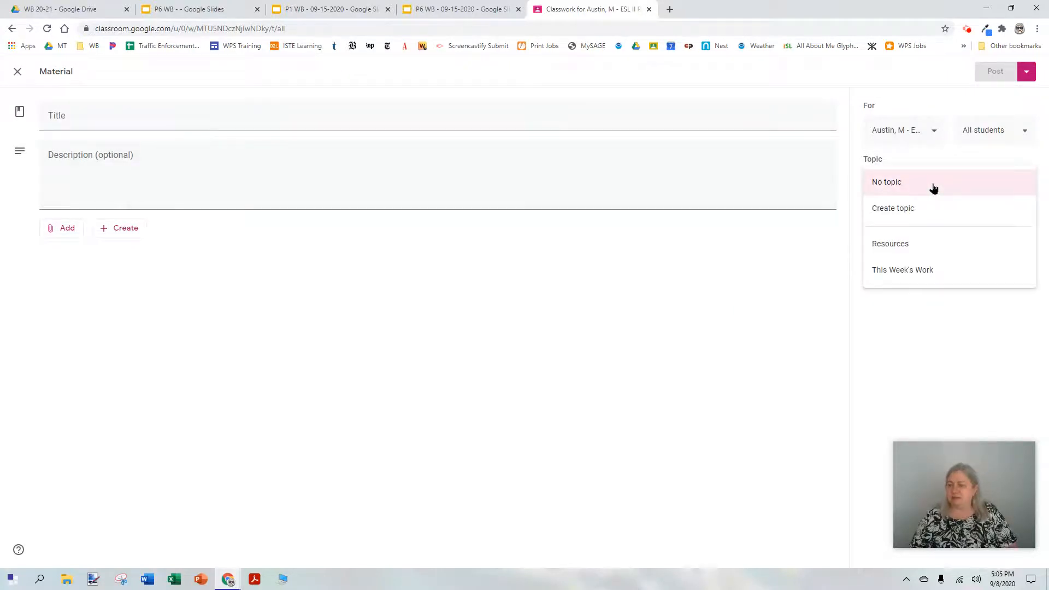
{"action": "left_click", "coordinate": [935, 270]}
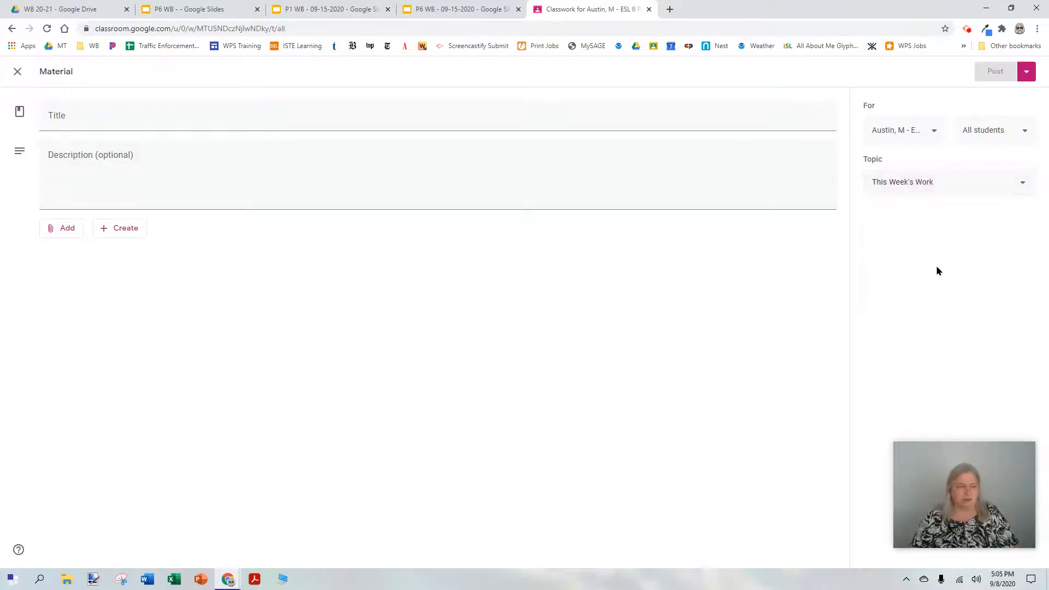
{"action": "left_click", "coordinate": [228, 113]}
{"action": "type", "text": "T"}
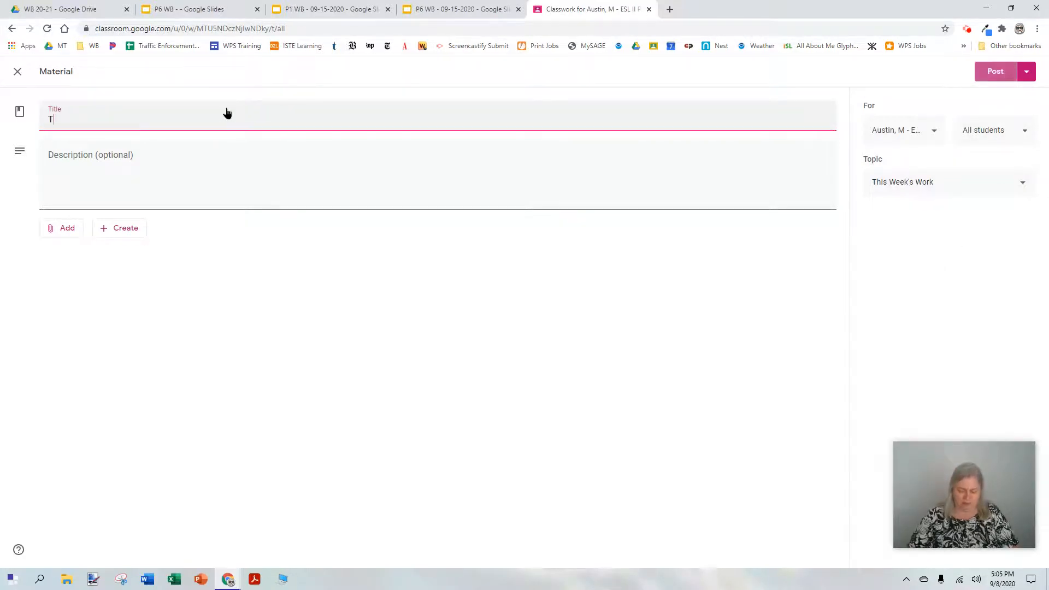
{"action": "key", "text": "BackSpace"}
{"action": "type", "text": "Same"}
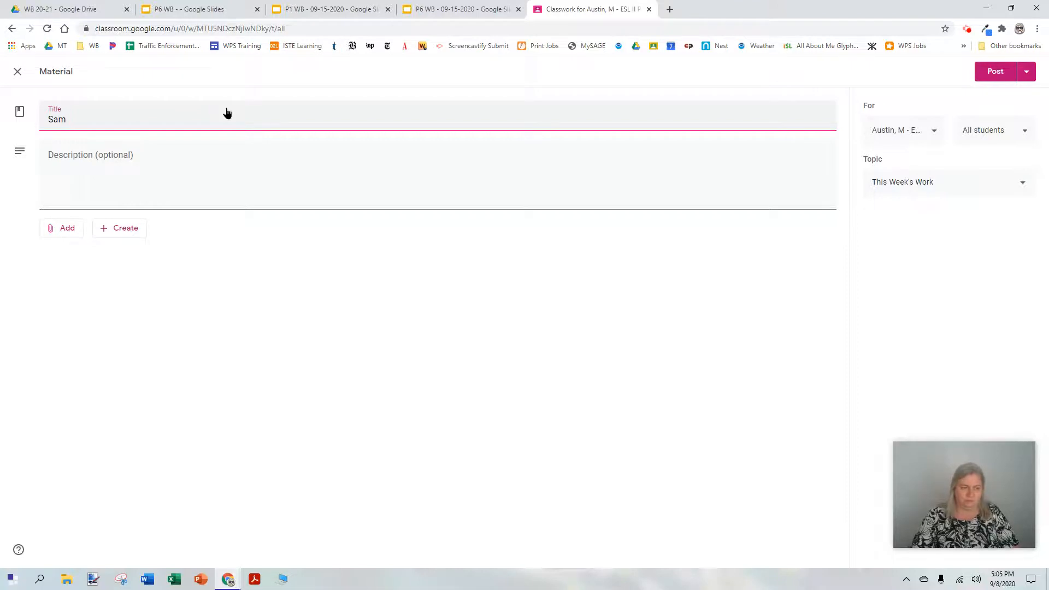
Attach the "P6 WB - 09-15-2020" slides from Google Drive to the Sample material
{"action": "left_click", "coordinate": [49, 228]}
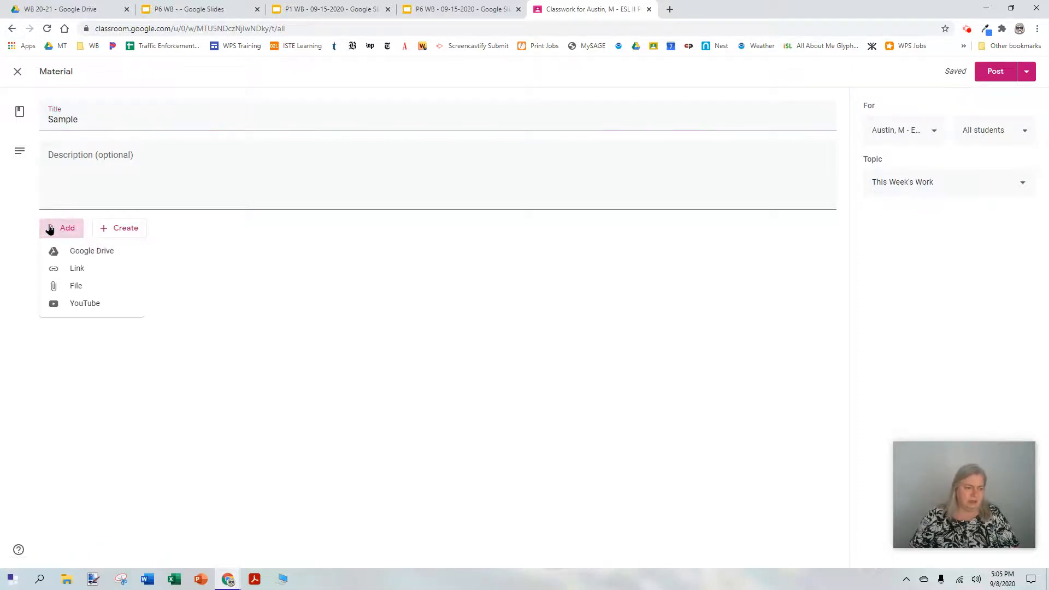
{"action": "left_click", "coordinate": [77, 250]}
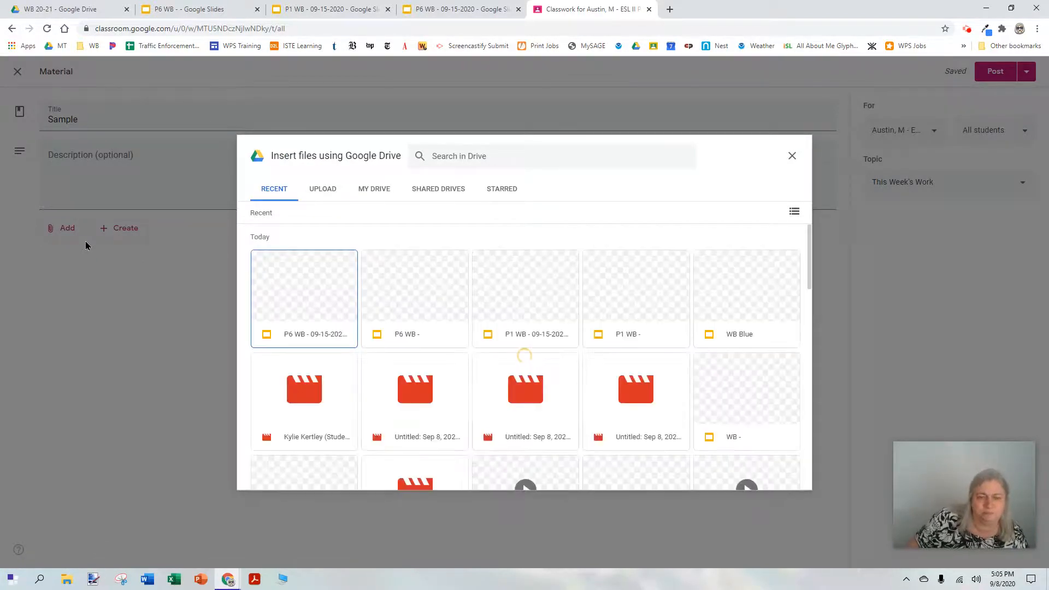
{"action": "left_click", "coordinate": [315, 291]}
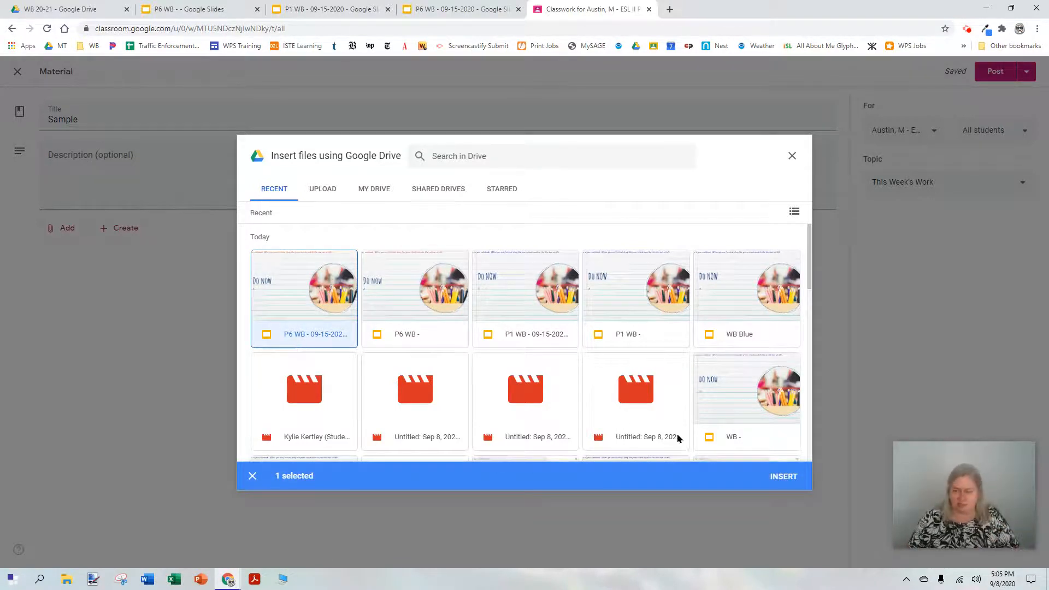
{"action": "left_click", "coordinate": [792, 479]}
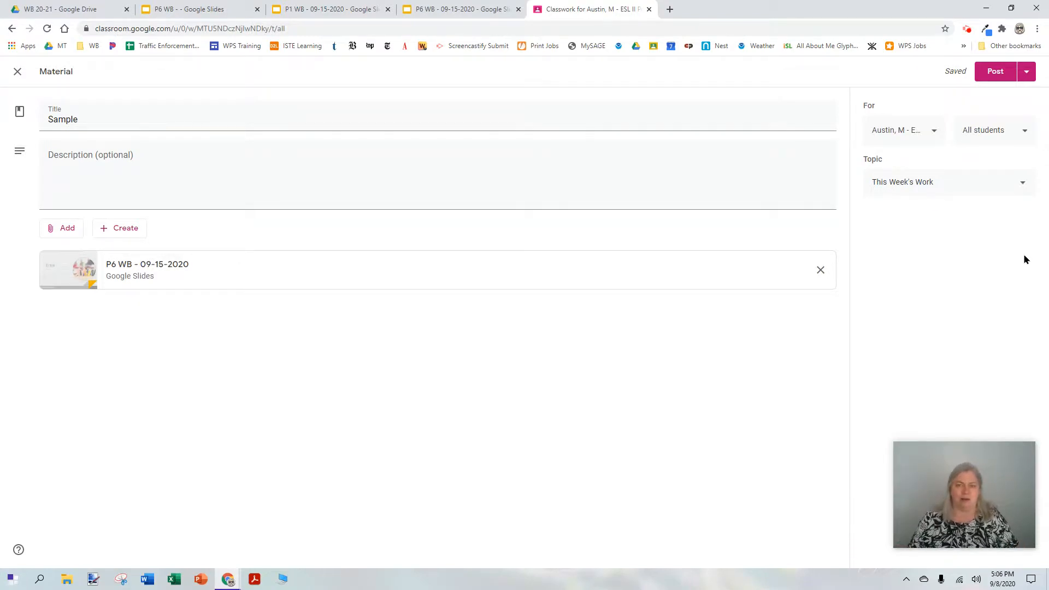
Schedule the Sample material to post on Sep 15, 2020 at 12:10 PM
{"action": "left_click", "coordinate": [1025, 78]}
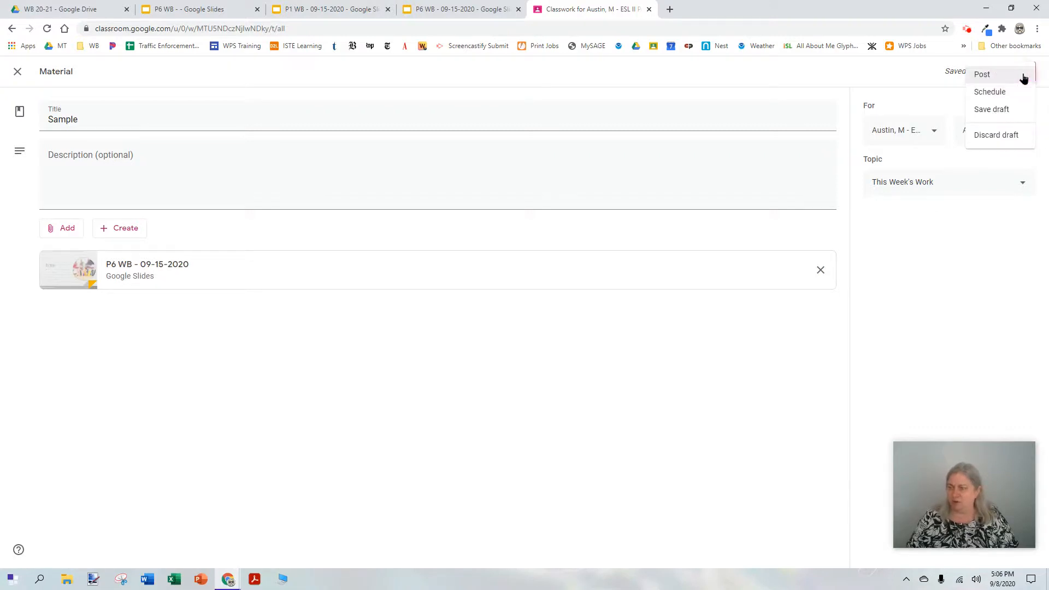
{"action": "left_click", "coordinate": [1011, 92]}
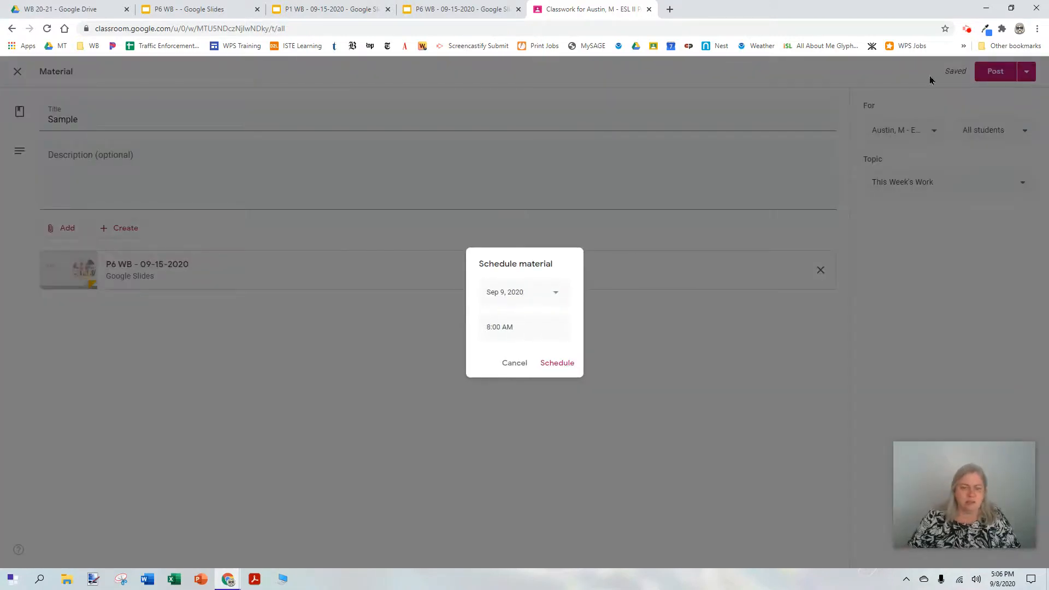
{"action": "left_click", "coordinate": [534, 292]}
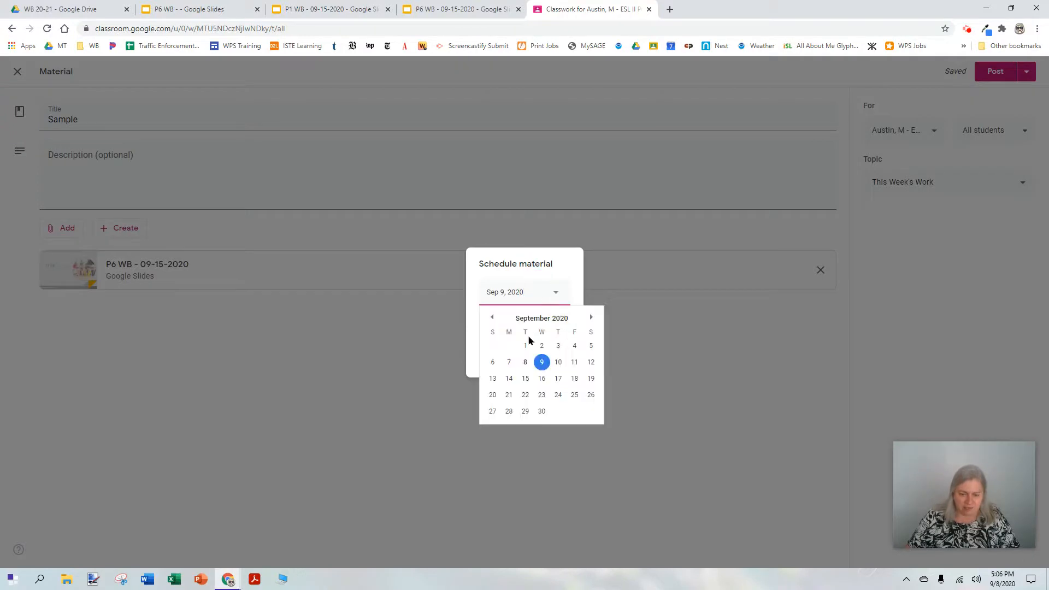
{"action": "left_click", "coordinate": [525, 378]}
{"action": "left_click", "coordinate": [521, 325]}
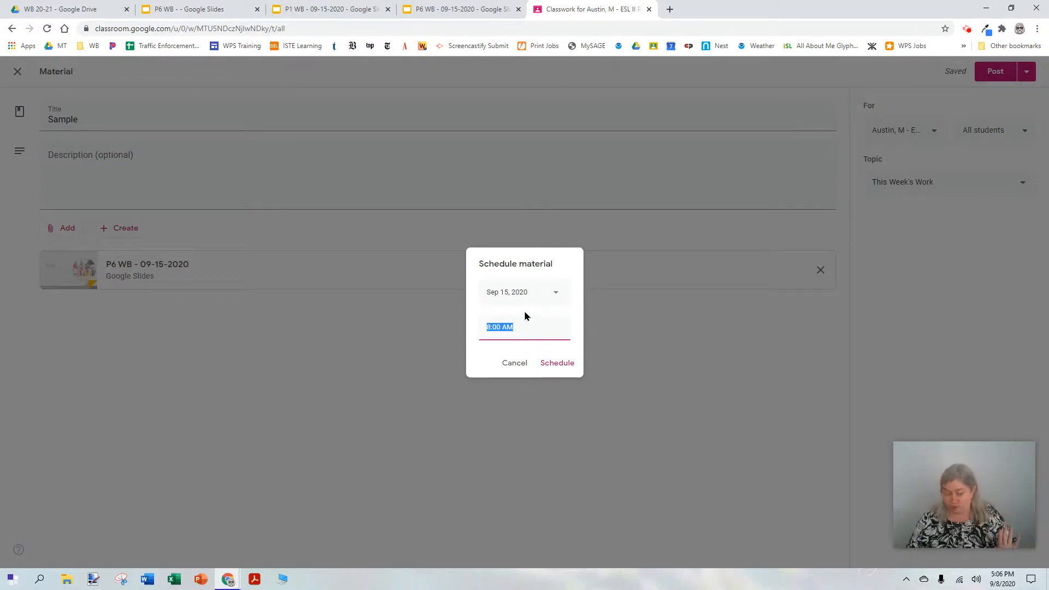
{"action": "type", "text": "12:10p"}
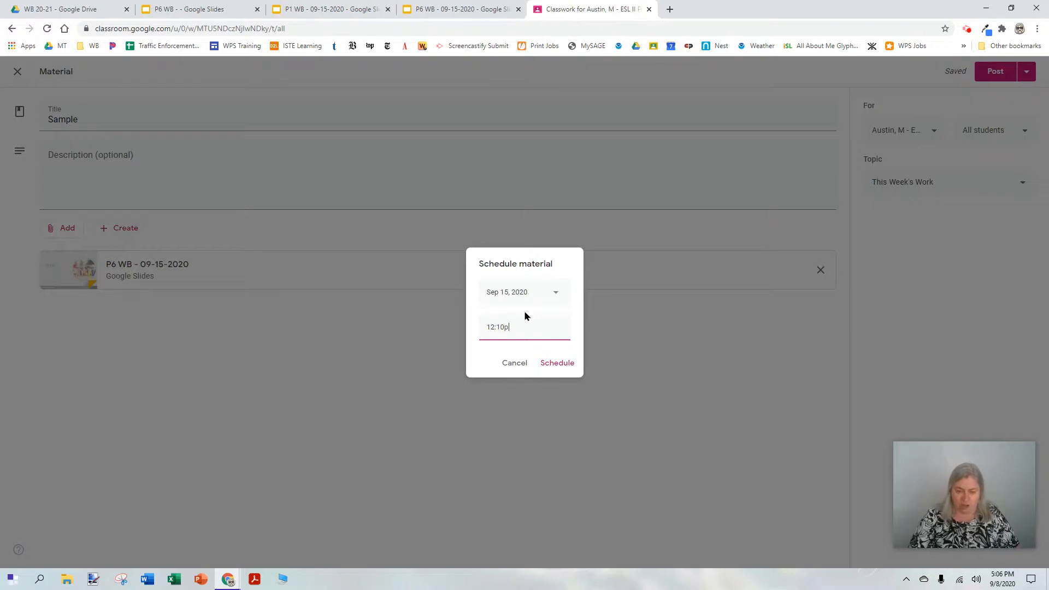
{"action": "type", "text": "m"}
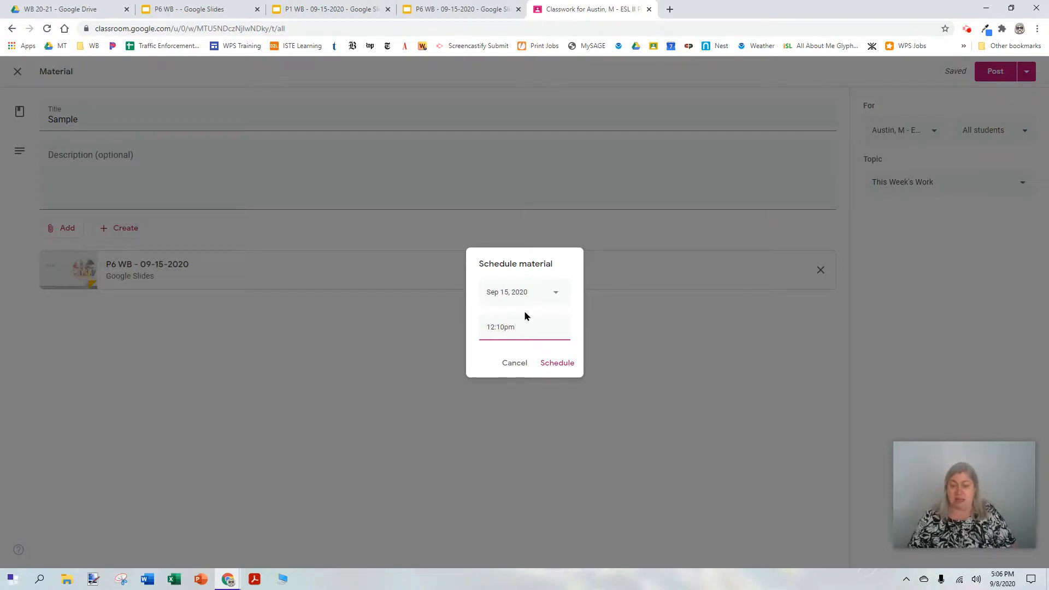
{"action": "left_click", "coordinate": [558, 363]}
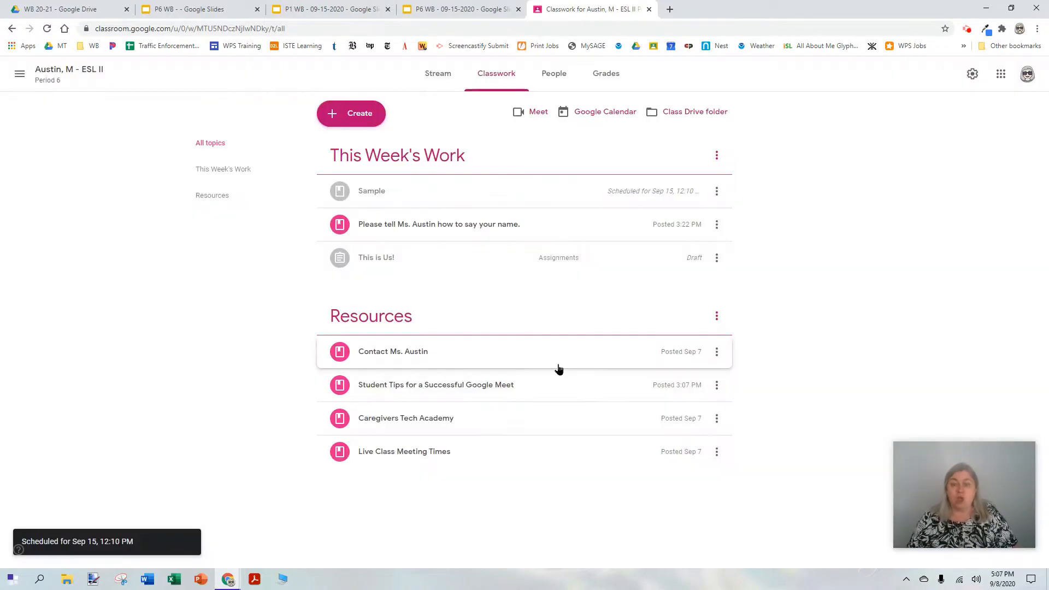